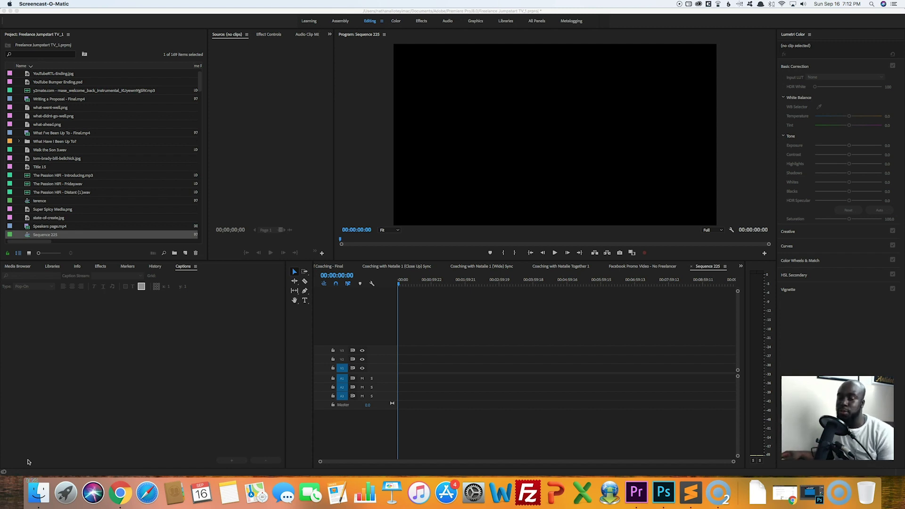
- Bring back the browser's Creator Studio edit page and go to the video's Subtitles/CC section
click(114, 495)
click(115, 495)
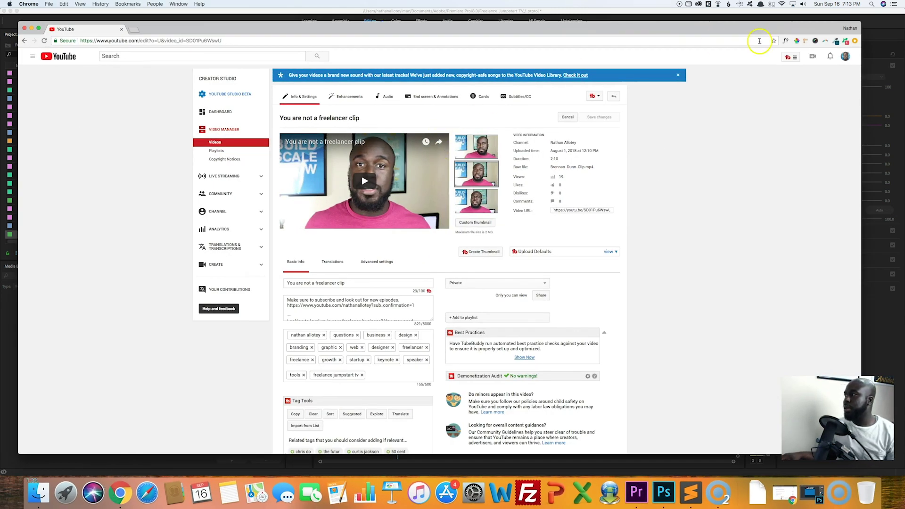
click(812, 56)
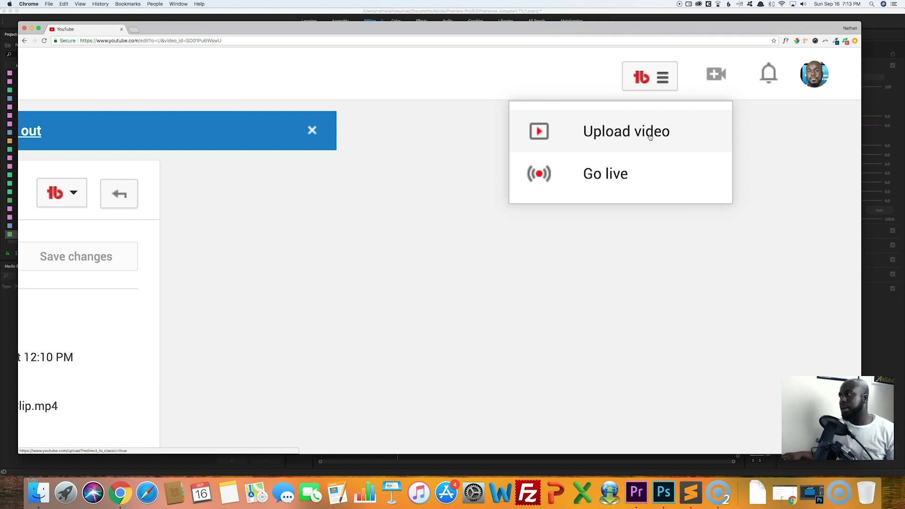
scroll(649, 137, down, 5)
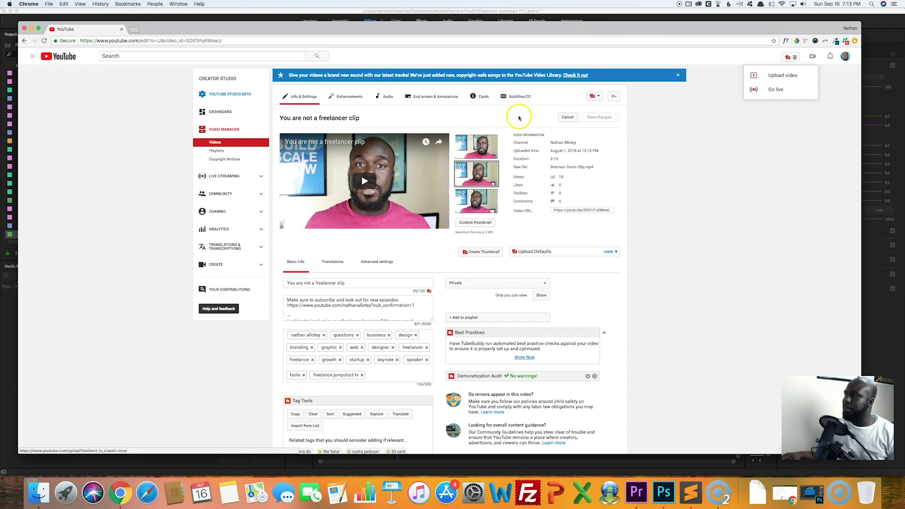
click(517, 99)
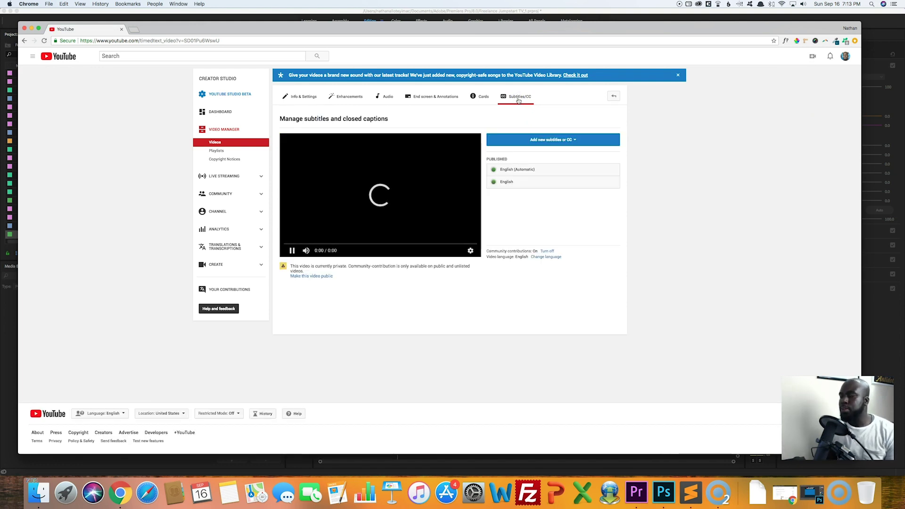
- Open the published English track from Manage subtitles and closed captions
scroll(566, 231, up, 2)
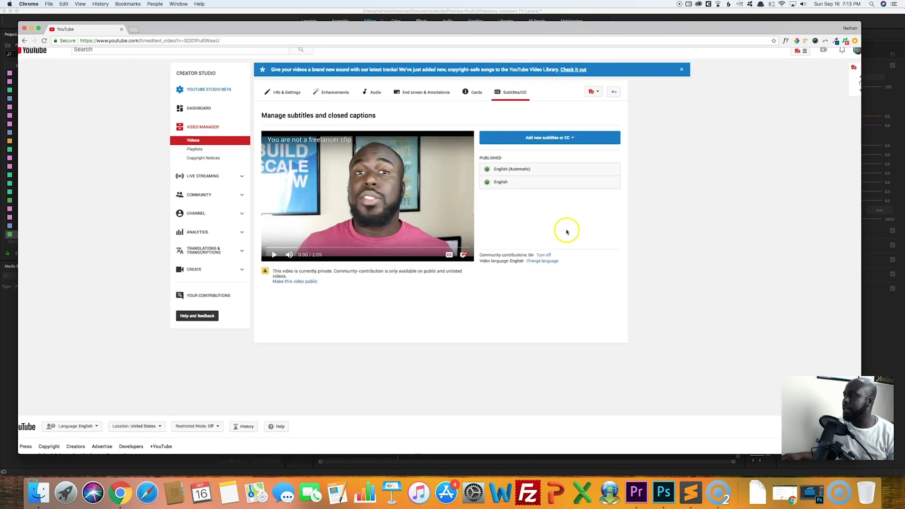
scroll(567, 231, up, 3)
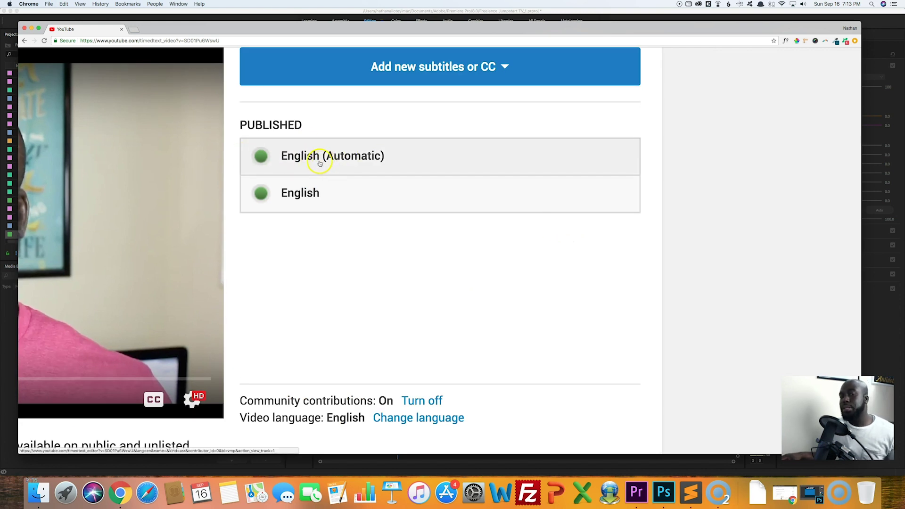
click(331, 201)
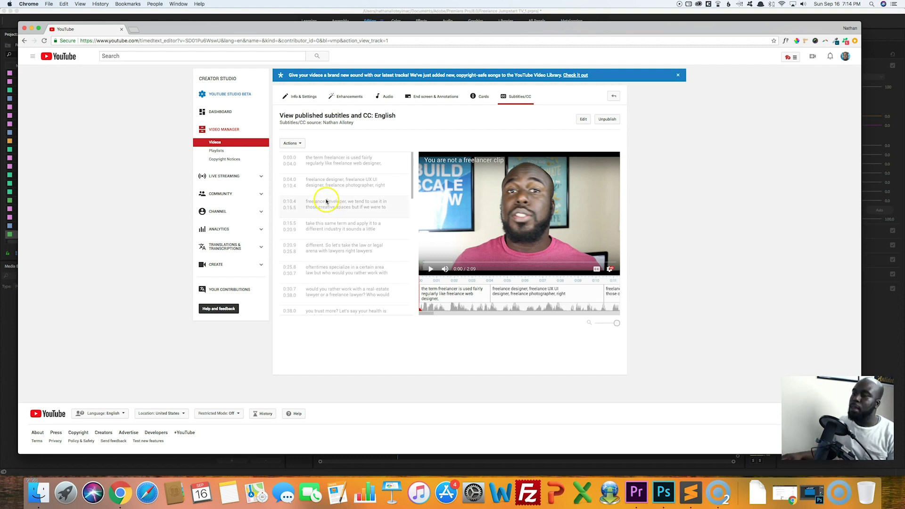
- Check the English track's .srt download option, reset page zoom, and return to Premiere
click(300, 147)
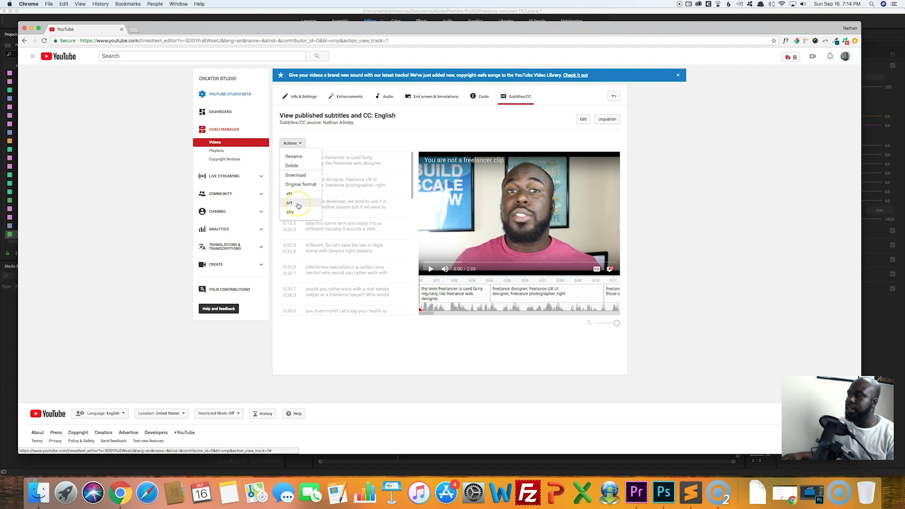
scroll(298, 206, up, 5)
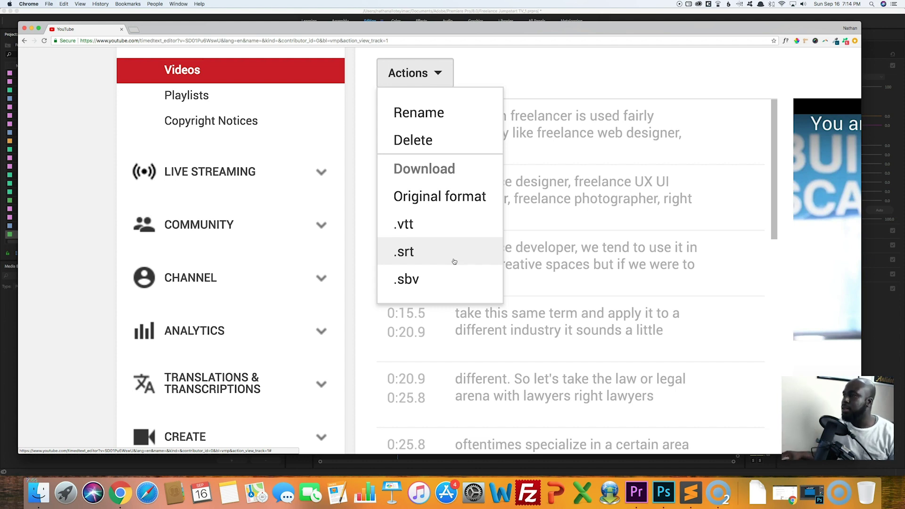
key(super+0)
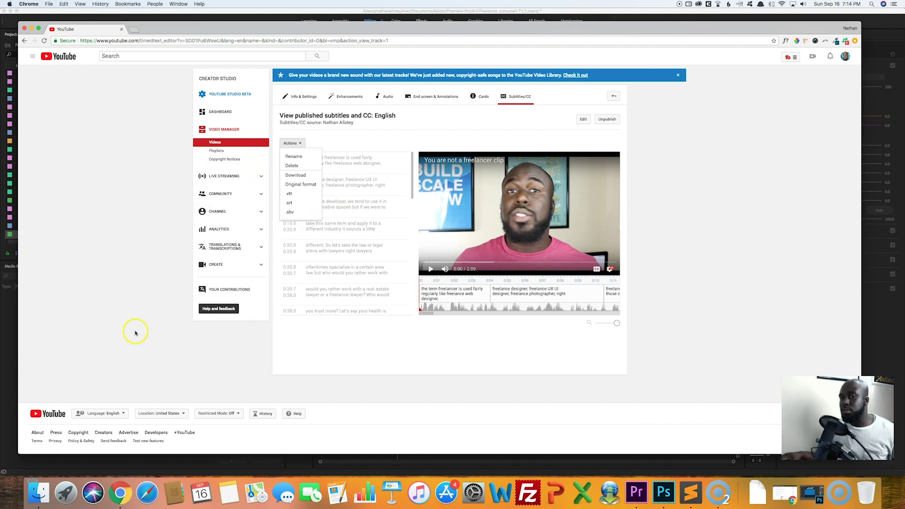
click(15, 322)
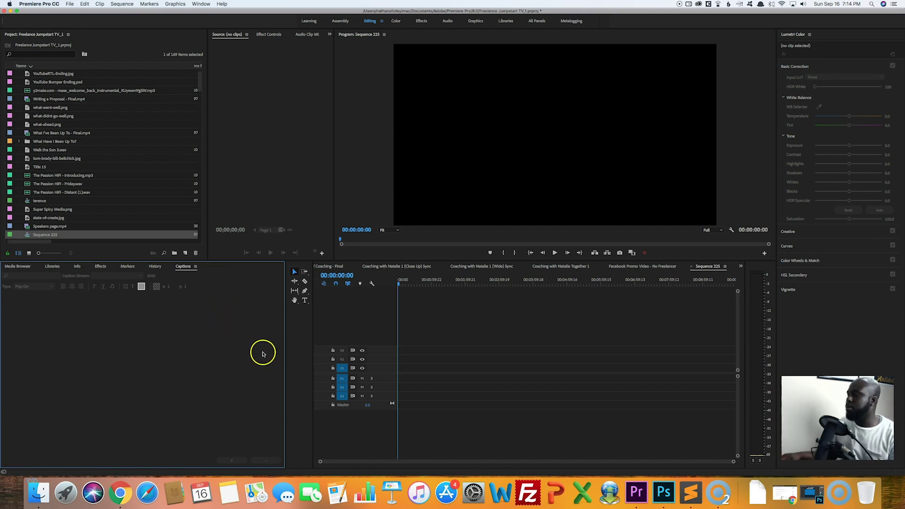
- Put BYFGlsR6RRG_tpu.mp4 on V1/A1 of Sequence 225, keeping existing settings, and scrub to preview
scroll(122, 220, up, 2)
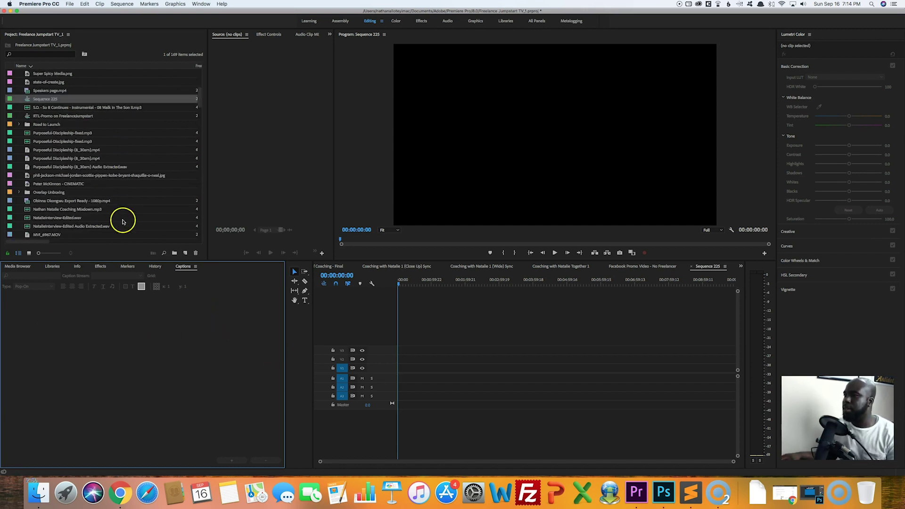
scroll(119, 205, down, 15)
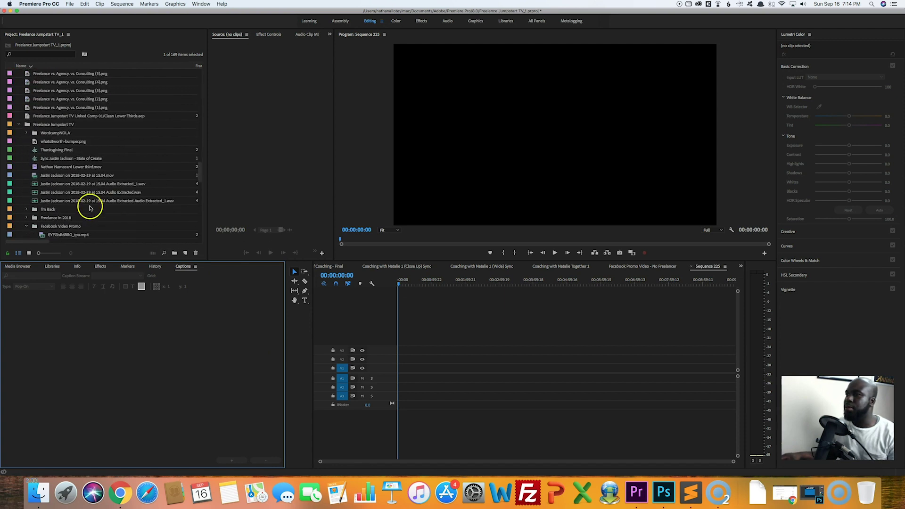
scroll(50, 175, down, 1)
scroll(50, 176, down, 1)
drag(40, 218, 401, 374)
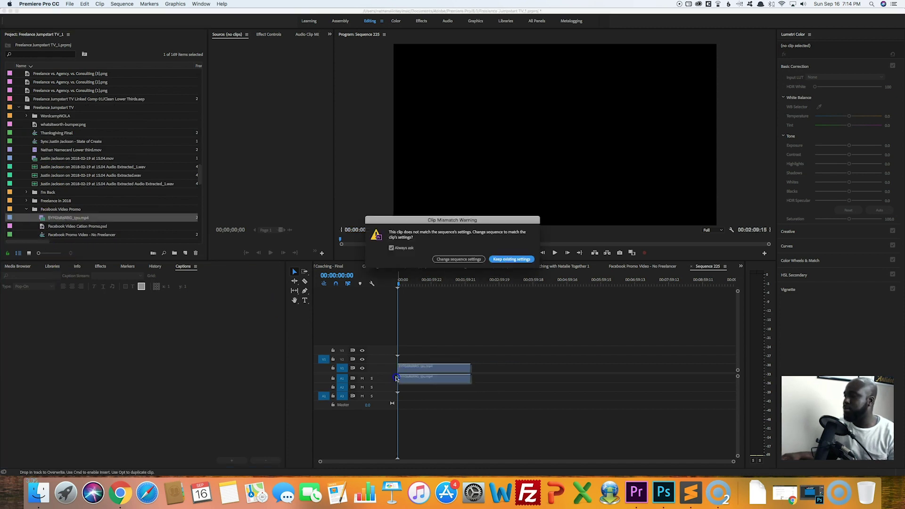
click(491, 260)
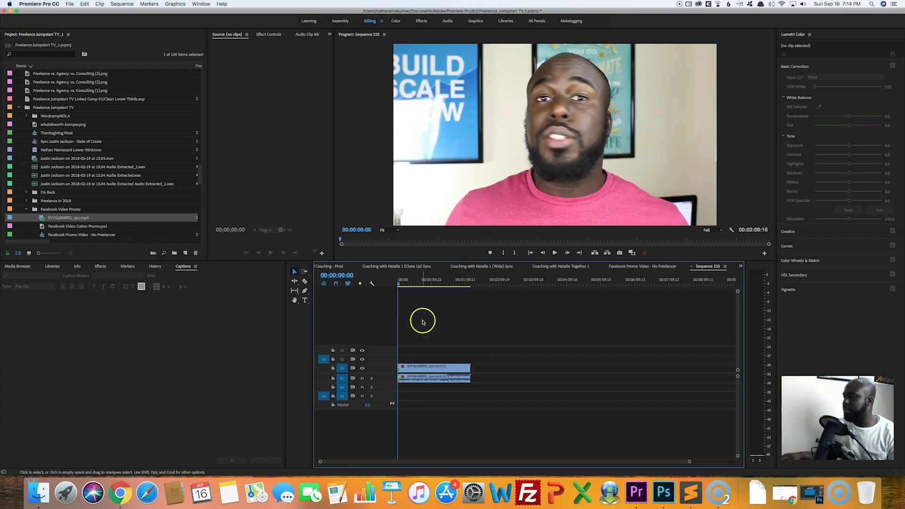
drag(424, 282, 446, 284)
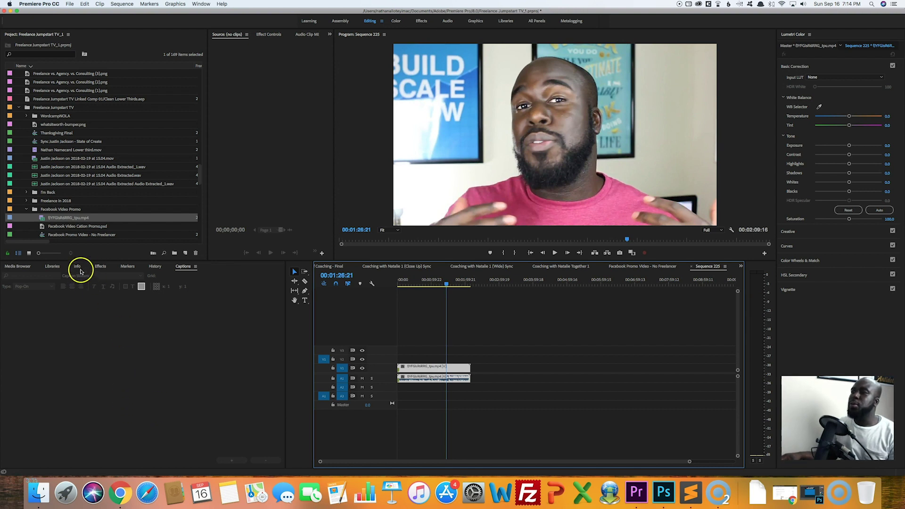
- Place captions (2).srt from the Project panel onto track V2 above the clip
scroll(51, 226, down, 1)
scroll(51, 226, down, 1)
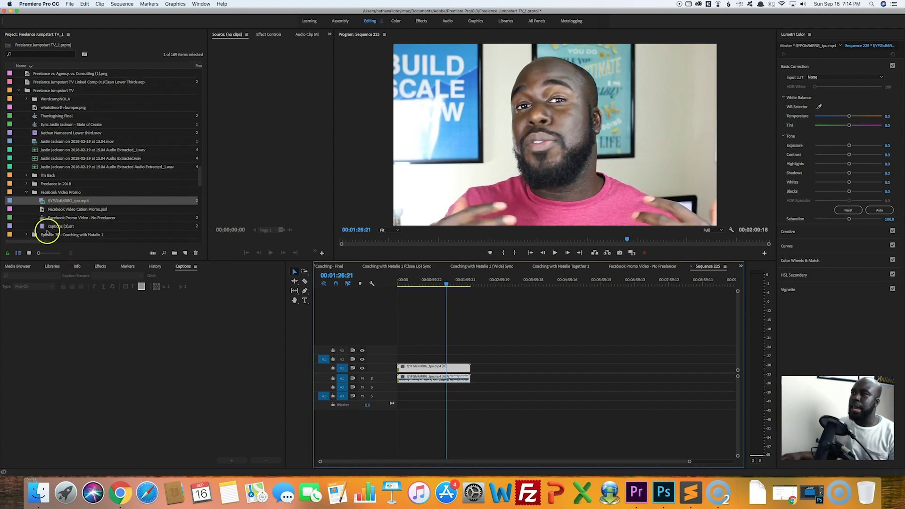
right_click(78, 194)
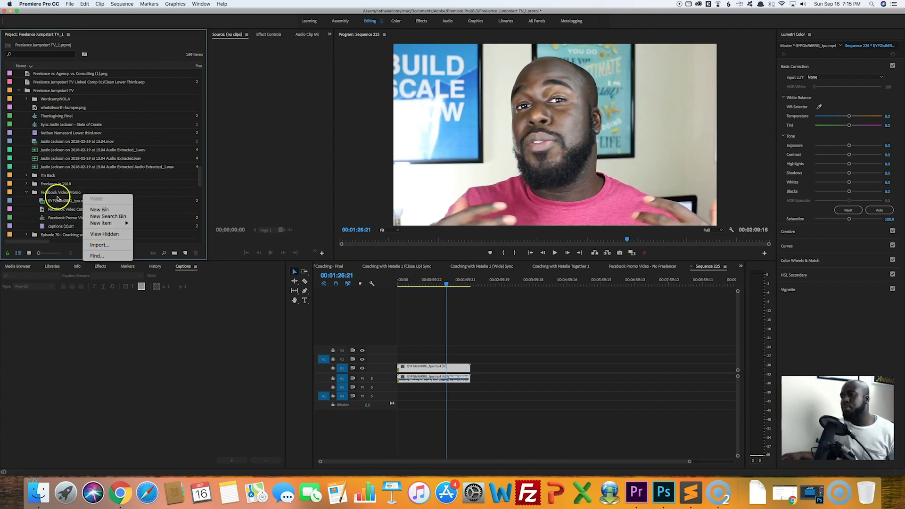
click(42, 228)
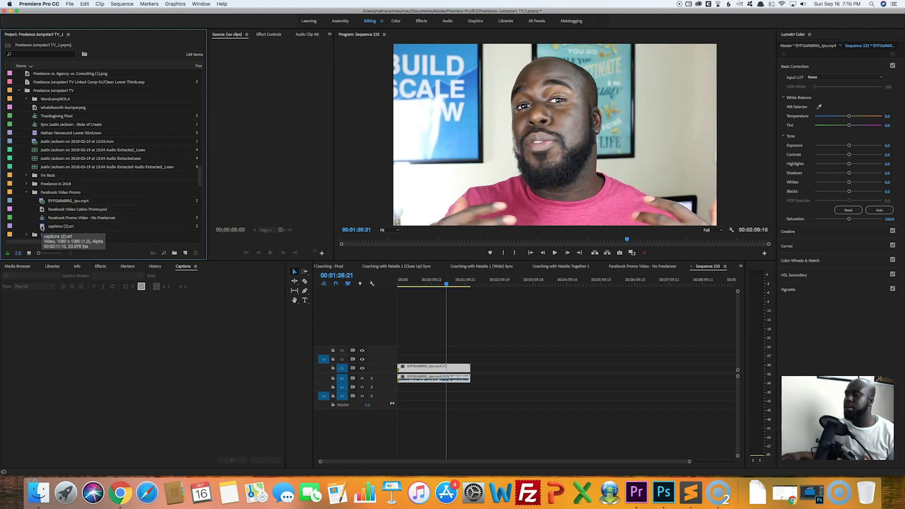
drag(42, 227, 398, 359)
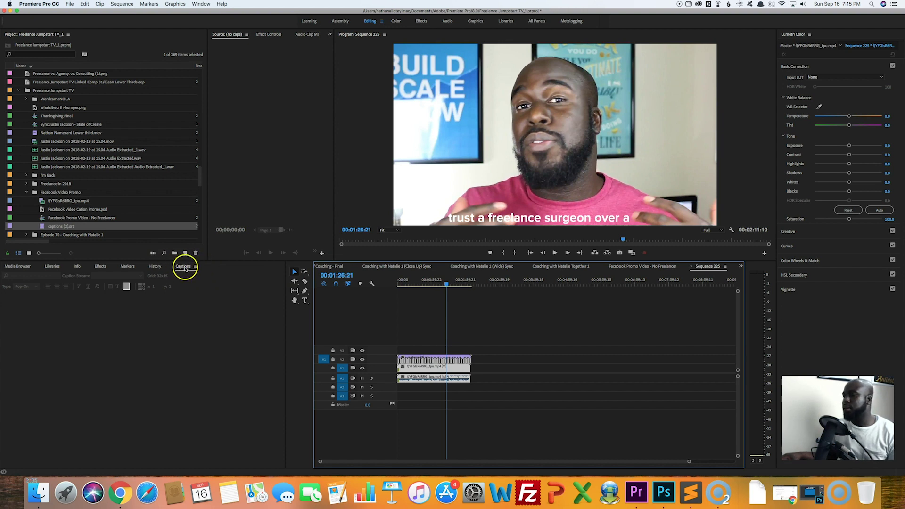
- Switch off V2's track output so the captions disappear from the program monitor
click(198, 4)
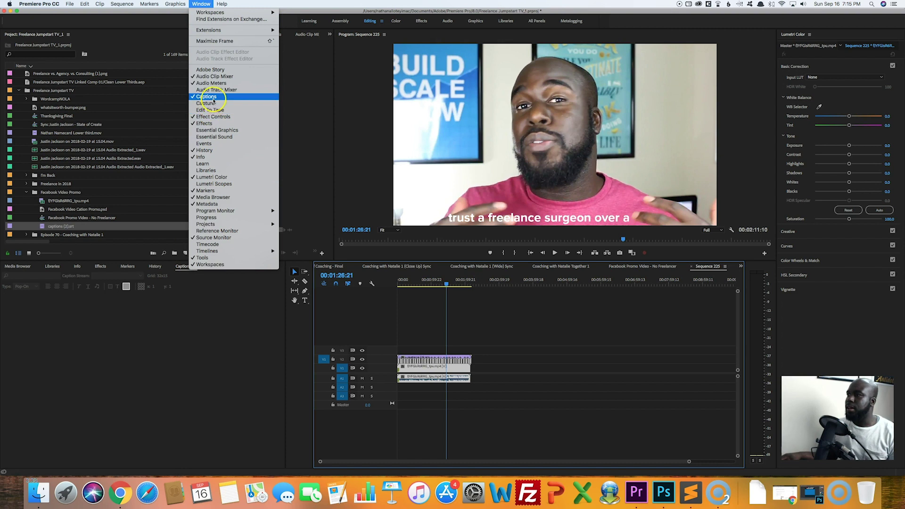
click(199, 386)
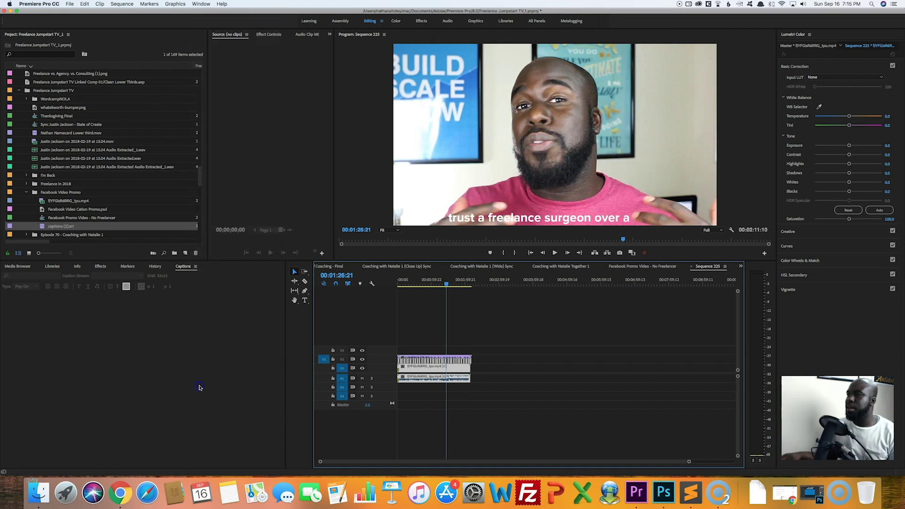
click(466, 359)
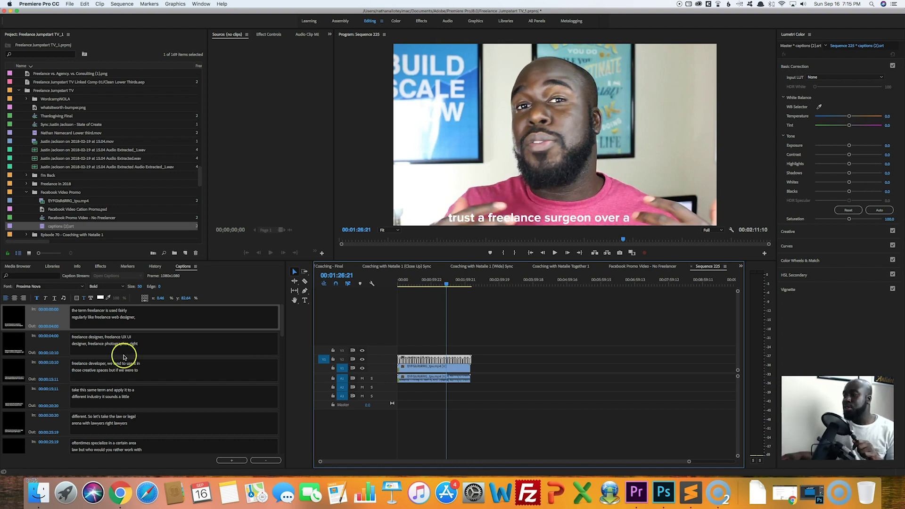
click(362, 359)
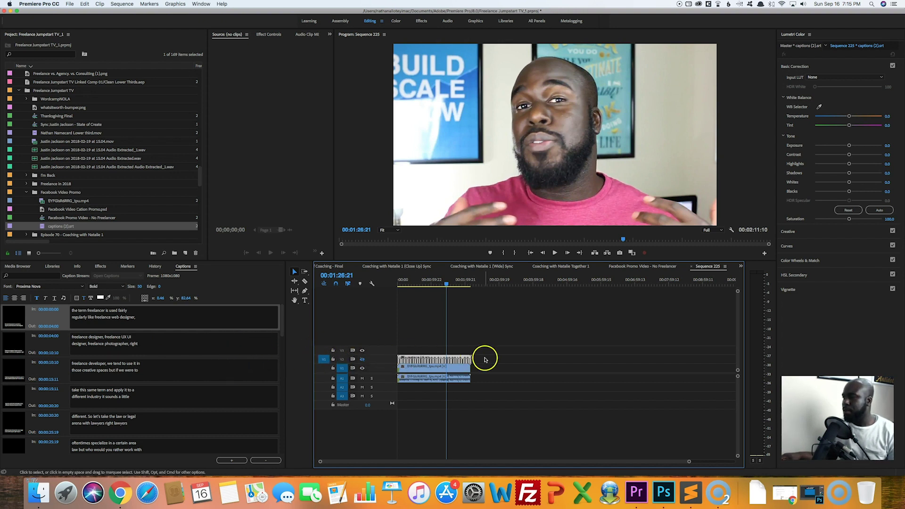
- Delete the captions clip from V2, return to the sequence start, and deselect the clips
key(Delete)
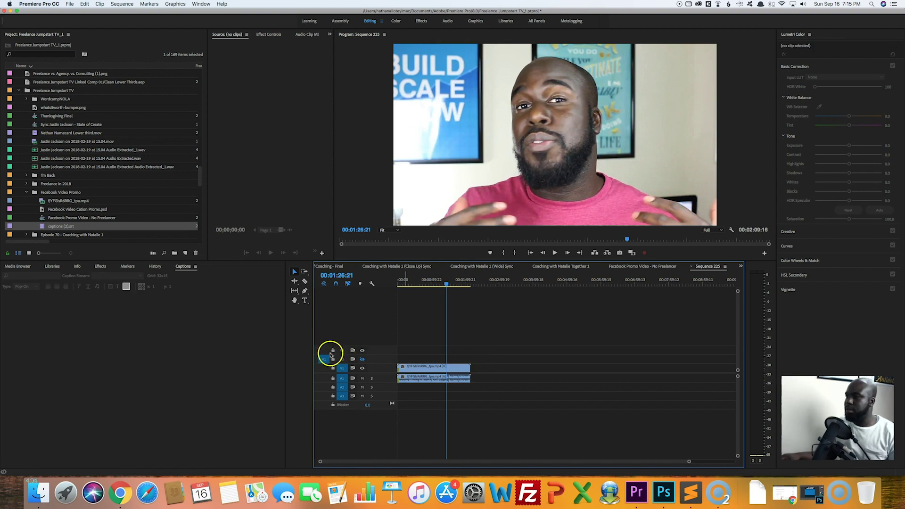
key(Home)
key(super+a)
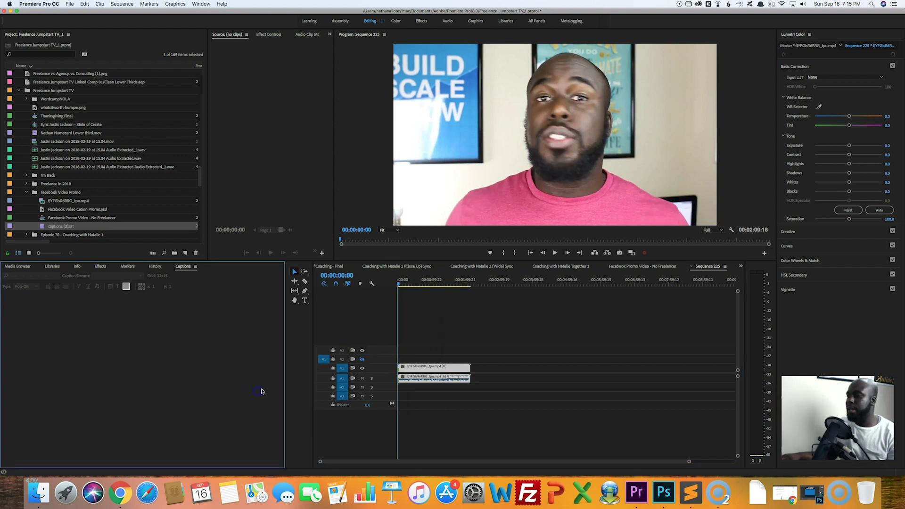
click(430, 348)
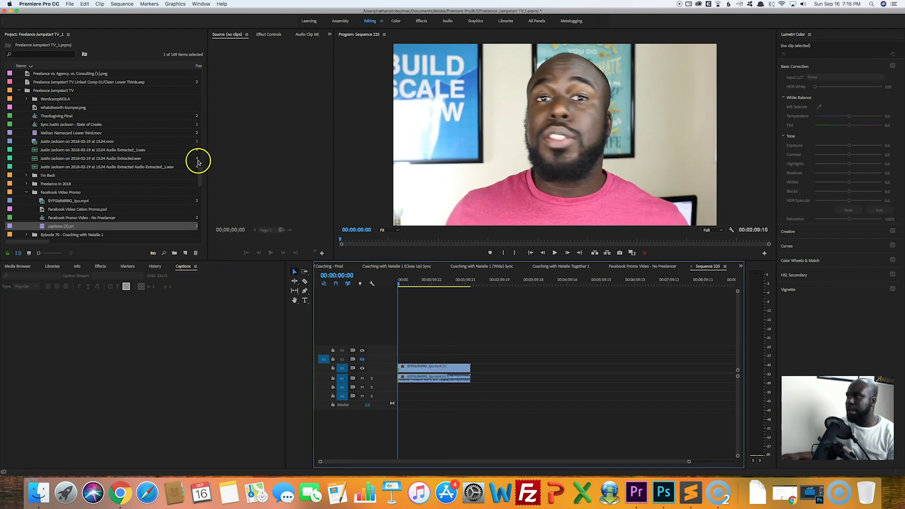
click(99, 274)
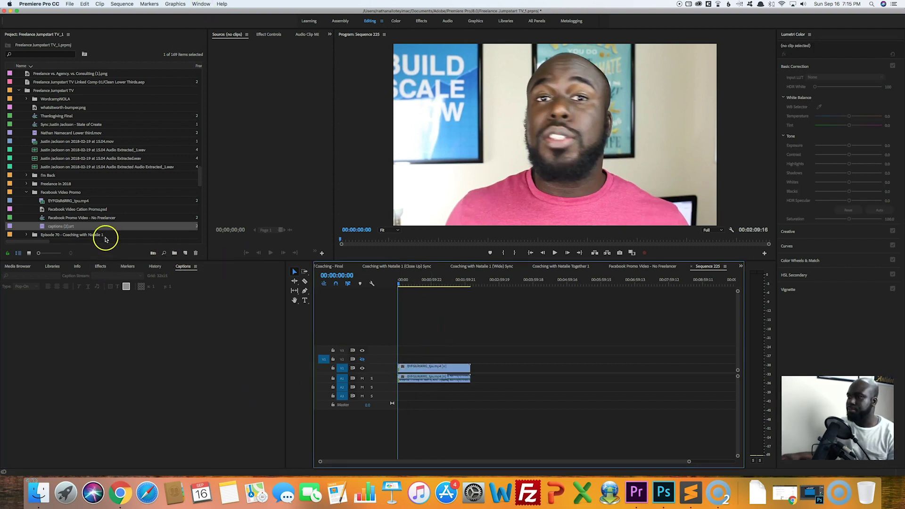
- Add a new Captions item to the project using the Open Captions standard at 1280x720
scroll(84, 194, down, 1)
right_click(86, 187)
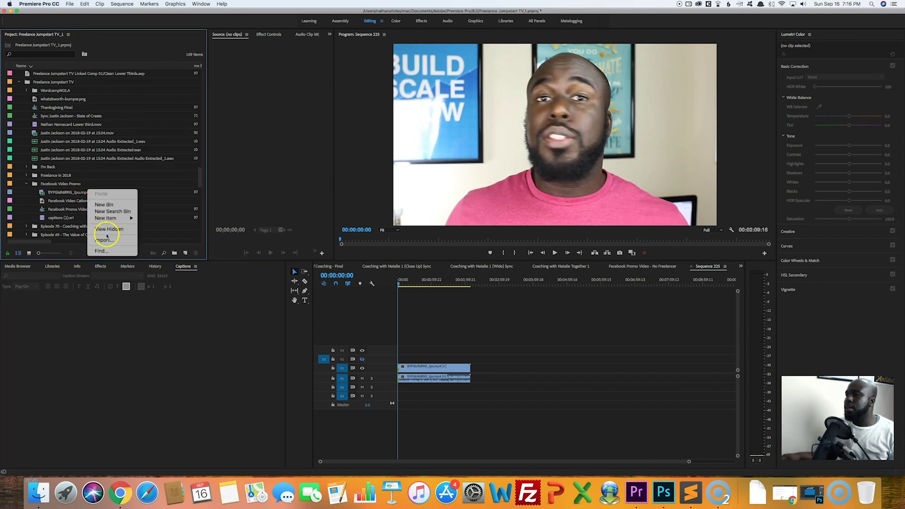
click(114, 218)
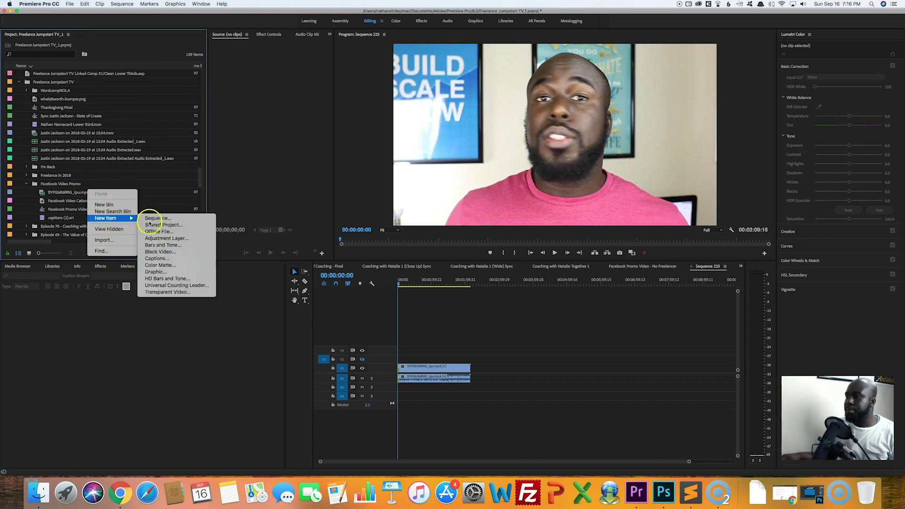
click(158, 258)
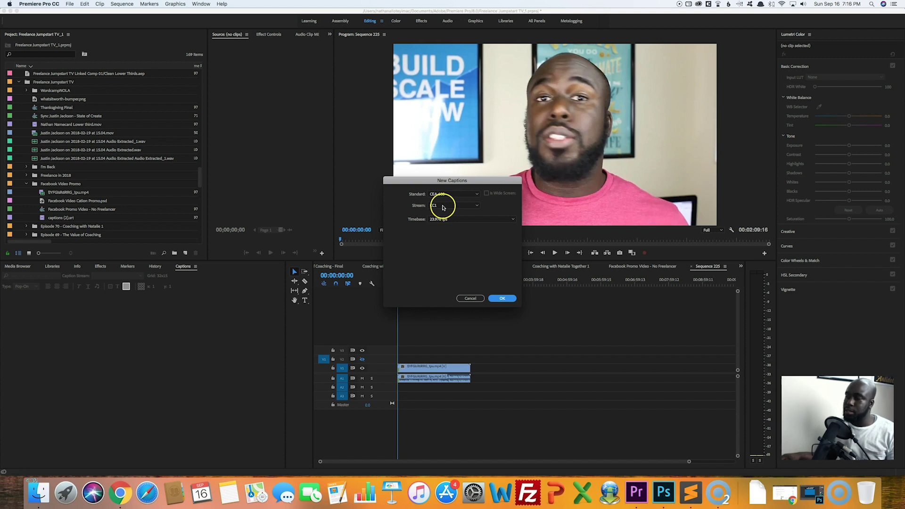
click(477, 195)
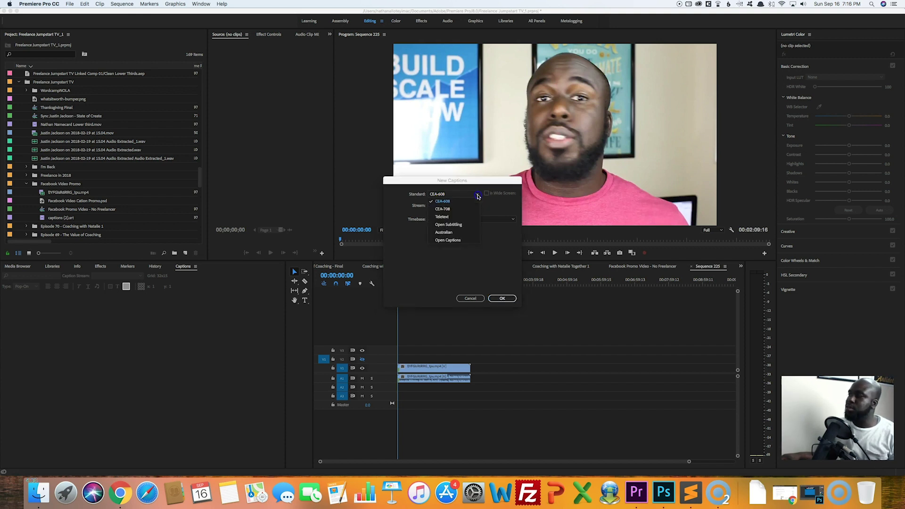
click(456, 241)
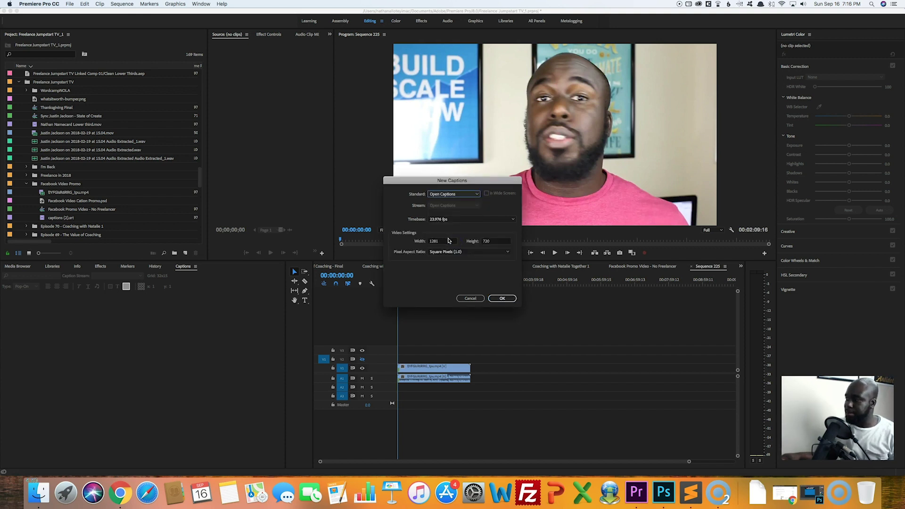
click(501, 298)
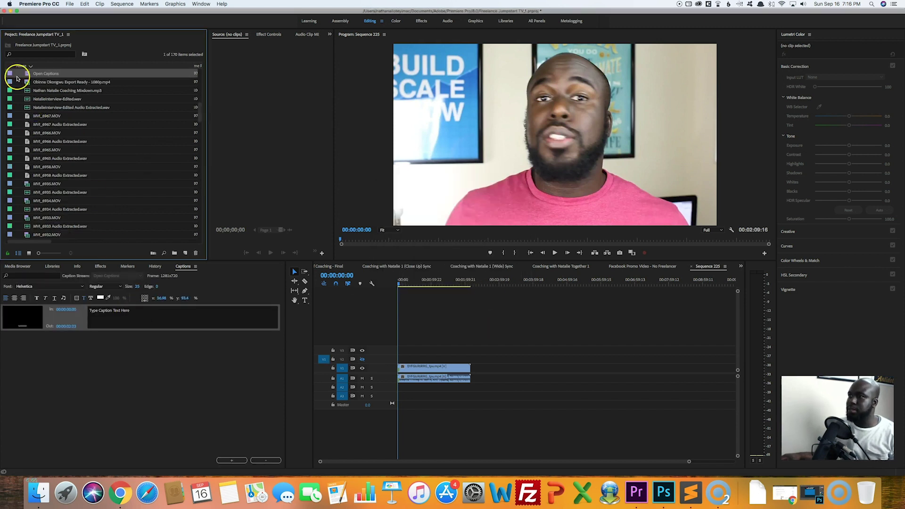
- Place the Open Captions clip on V3, lengthen it to about 26 seconds, and move it to the start
drag(28, 75, 387, 344)
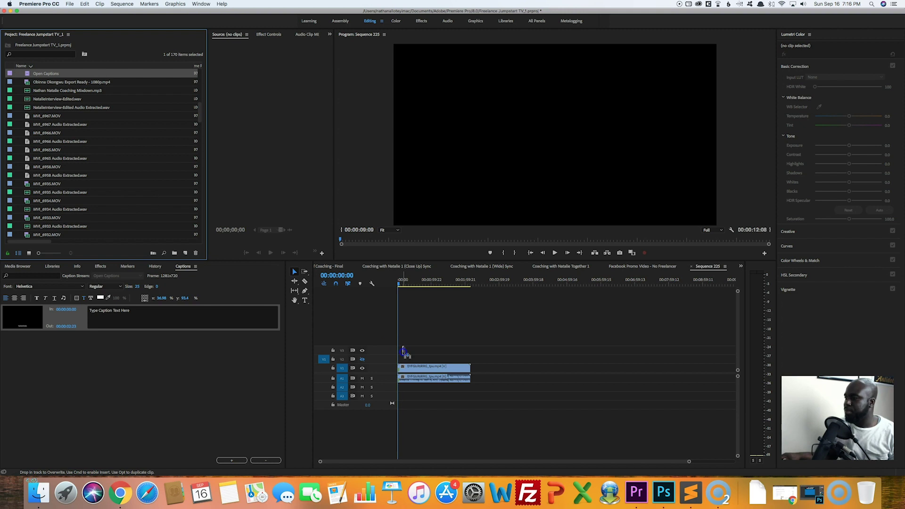
drag(403, 352, 404, 352)
click(413, 349)
click(155, 361)
click(402, 351)
drag(402, 350, 418, 350)
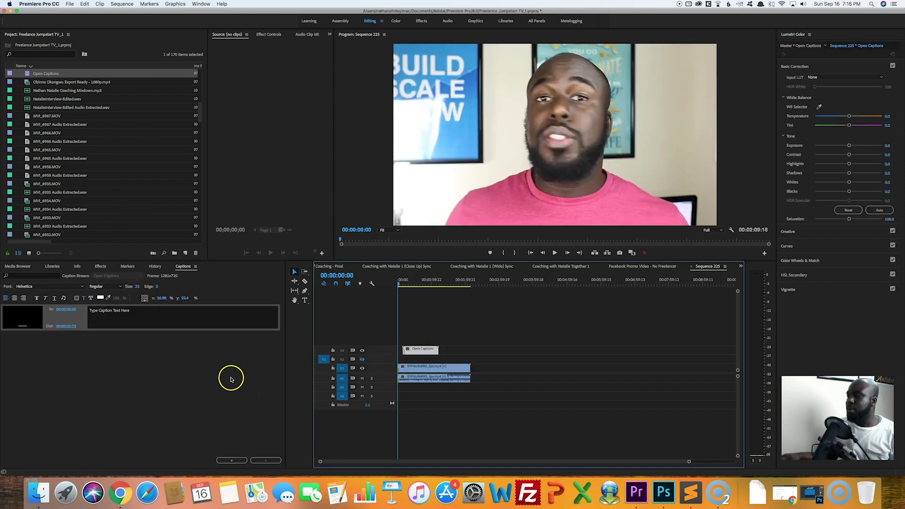
drag(416, 351, 411, 351)
- Change the placeholder to "Captions go here." and add a second caption "Here are more captions"
double_click(137, 318)
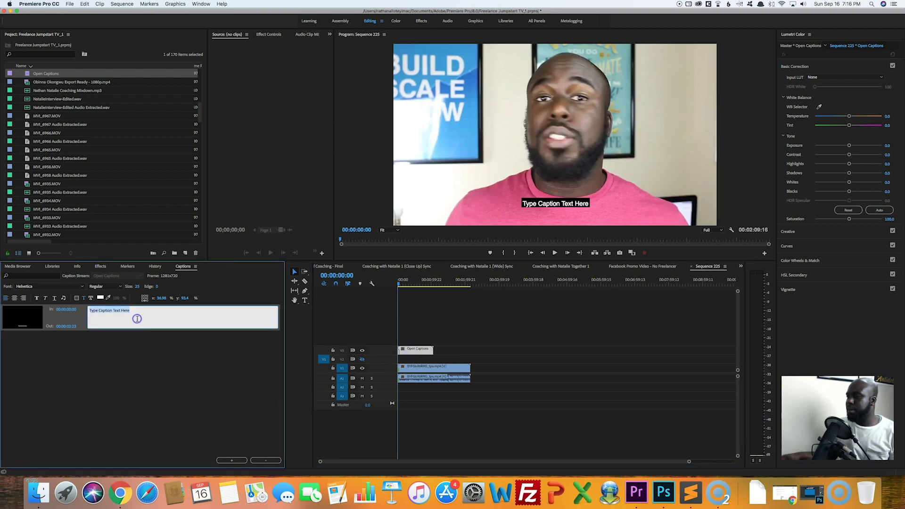
text(c)
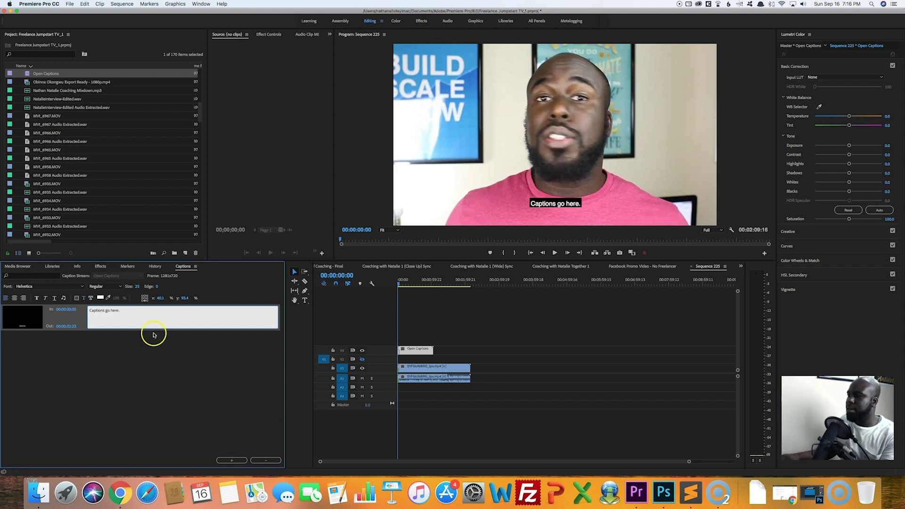
click(231, 460)
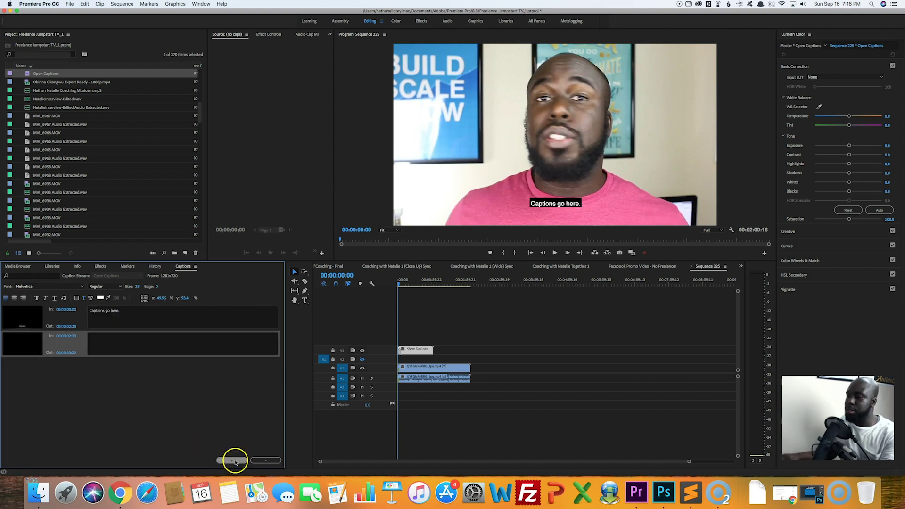
click(167, 347)
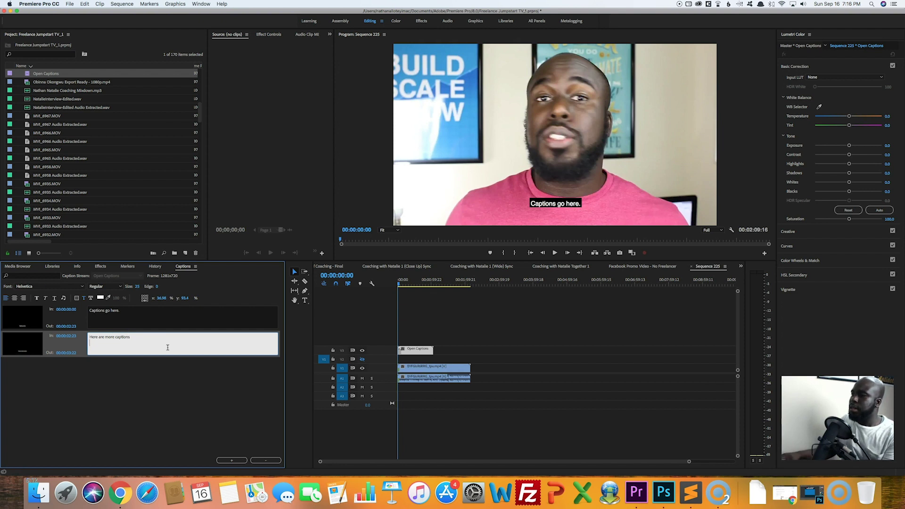
- Reposition the caption clip, end the first caption at 00:00:10:20, and play back to check
click(404, 342)
key(=)
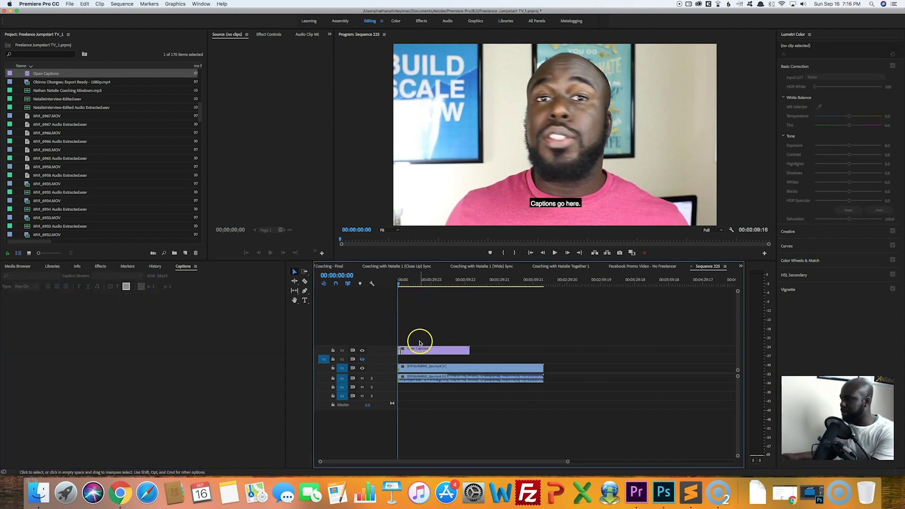
key(=)
key(=)
key(=)
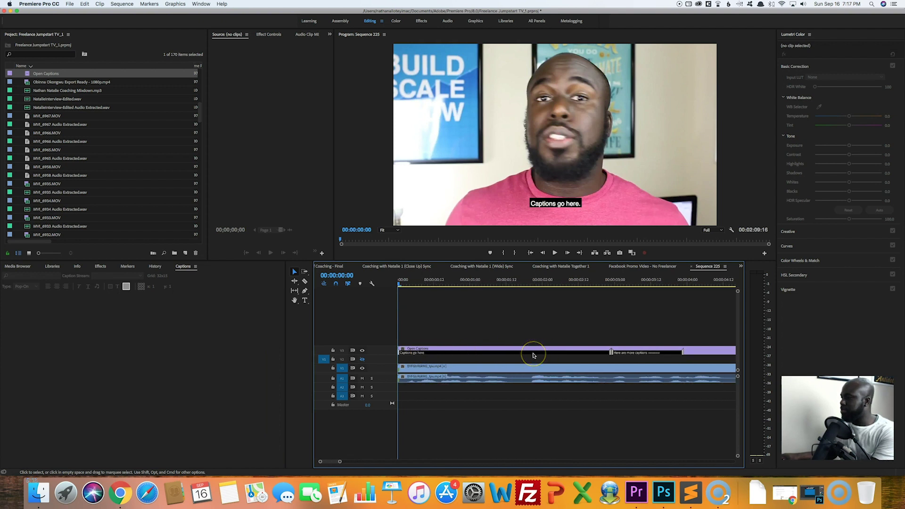
key(backslash)
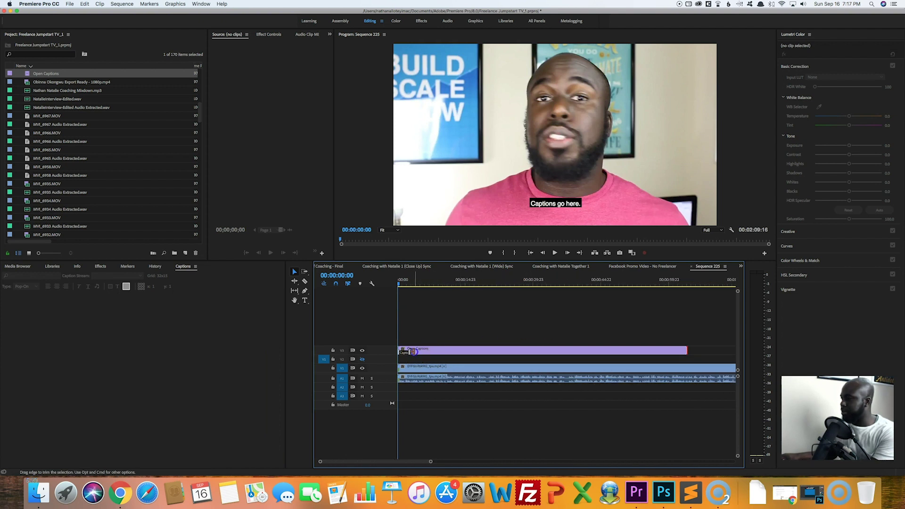
drag(414, 351, 473, 353)
click(468, 354)
click(462, 354)
drag(592, 351, 571, 354)
key(space)
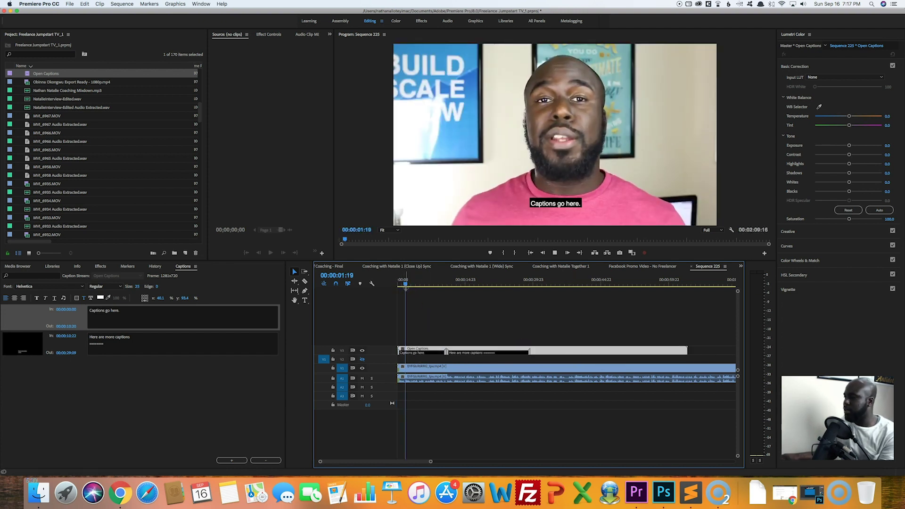
click(419, 299)
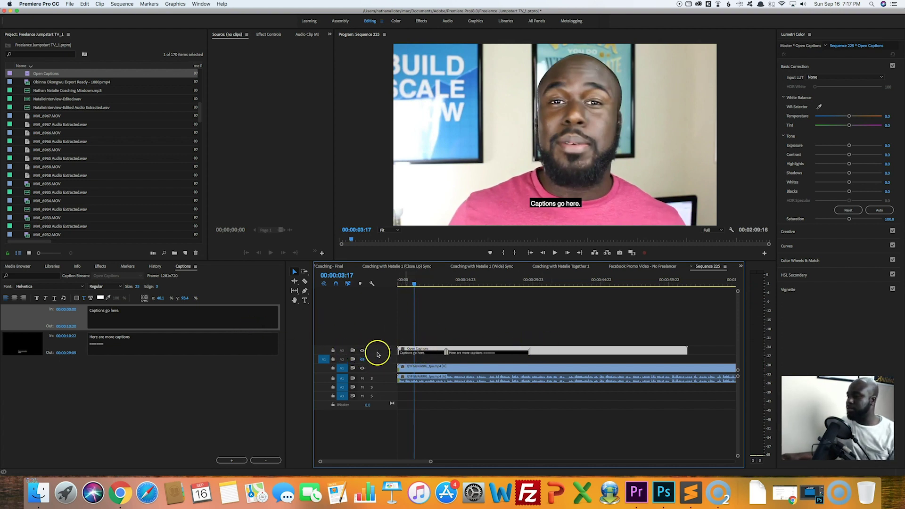
- Hide and lock the placeholder captions track V3, keeping V2 visible
click(362, 350)
click(362, 359)
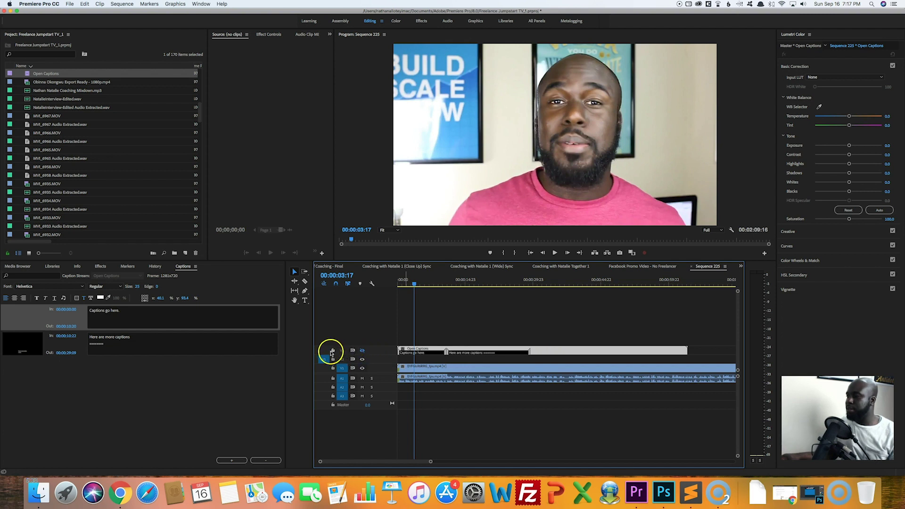
click(331, 352)
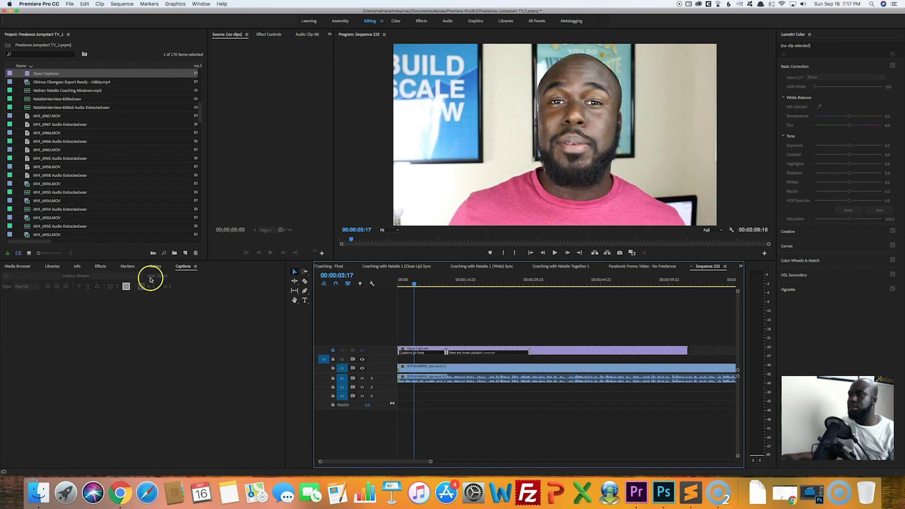
- Place captions (2).srt on track V2 above the video and trim its end to match
scroll(98, 202, down, 8)
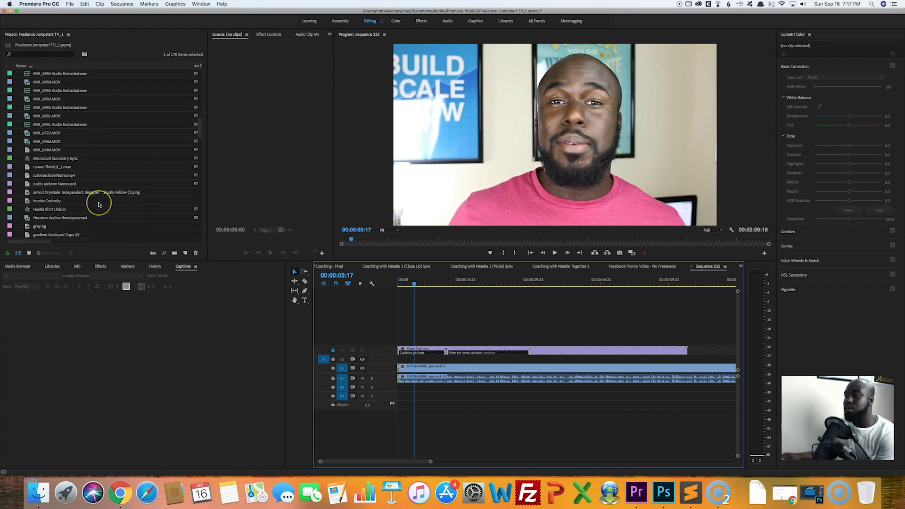
scroll(98, 204, down, 15)
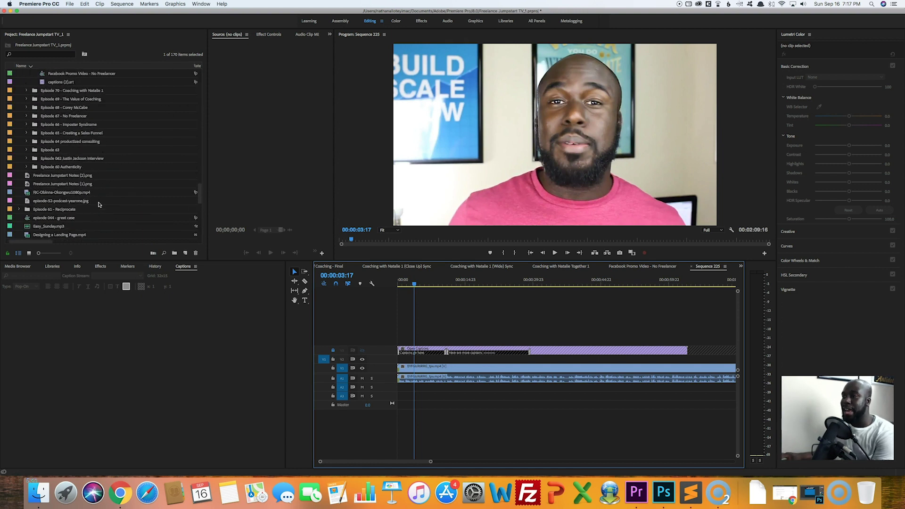
scroll(99, 204, up, 3)
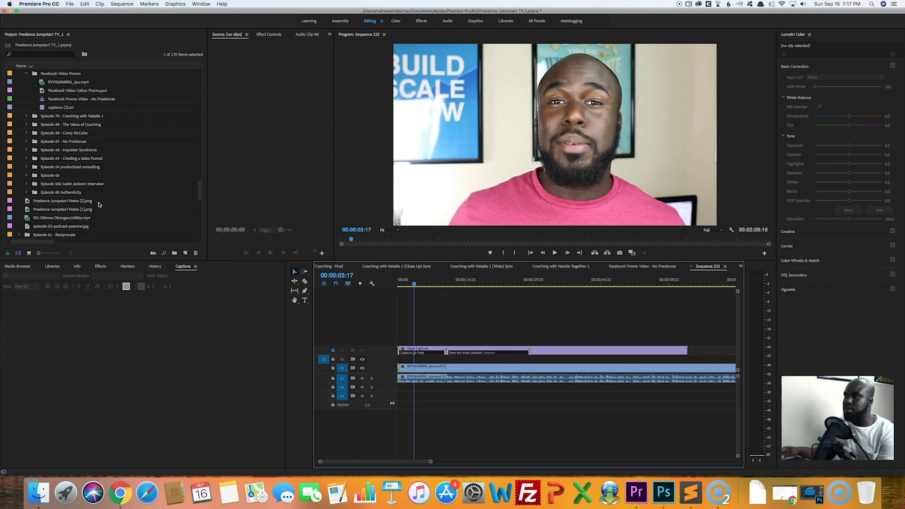
click(56, 107)
drag(294, 260, 397, 361)
key(minus)
key(minus)
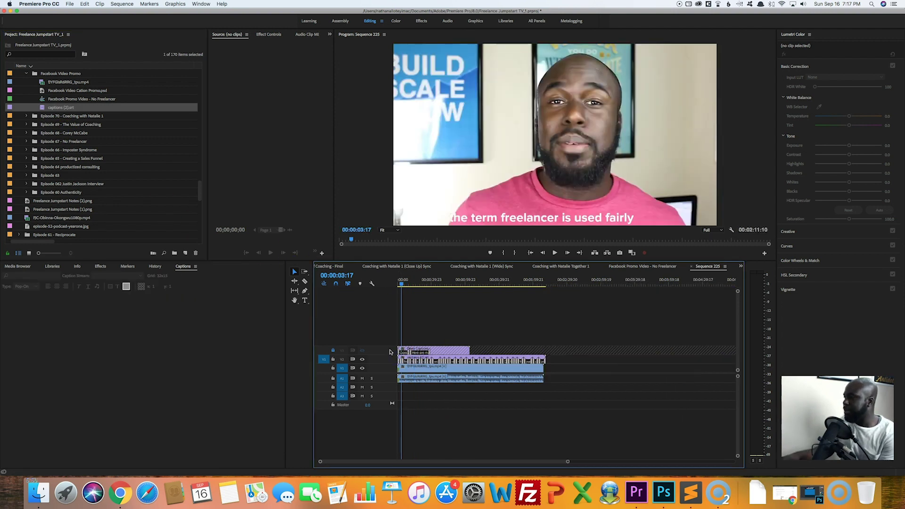
click(527, 385)
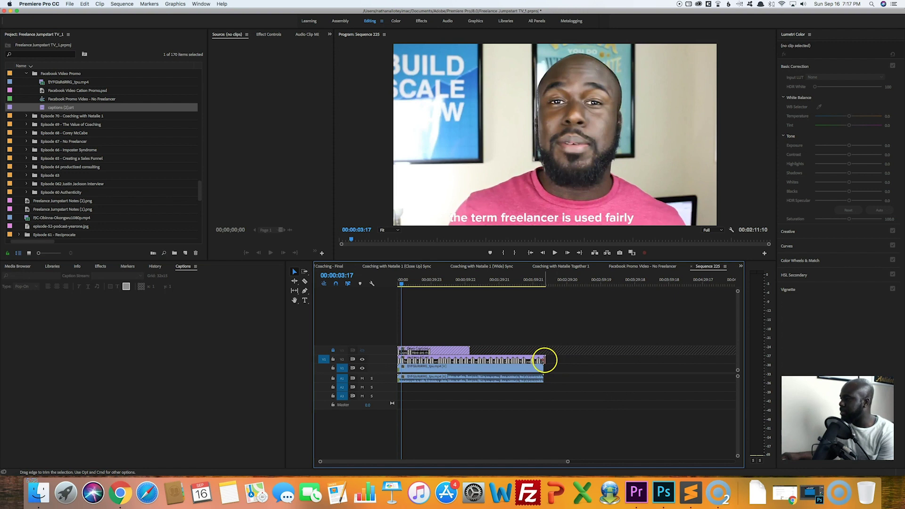
mouse_move(541, 359)
mouse_down()
mouse_move(569, 359)
mouse_move(545, 360)
mouse_up()
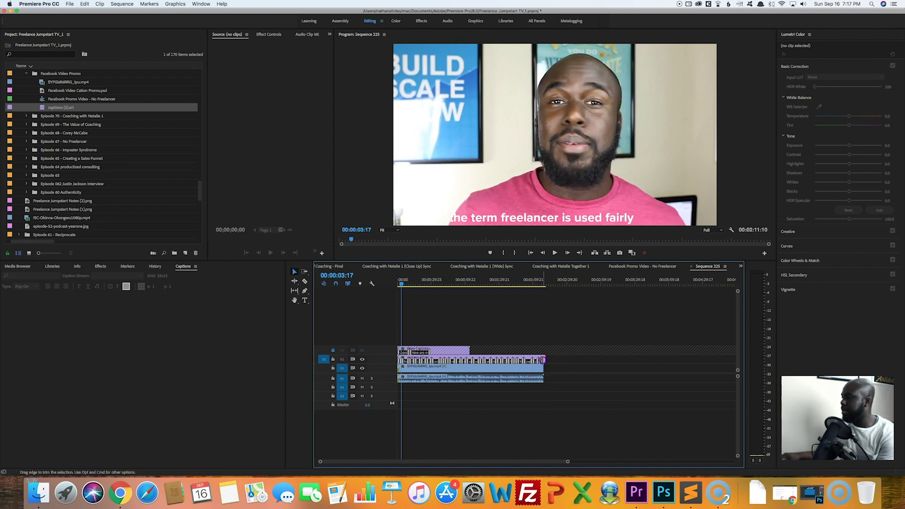
- Move the playhead to 00:00:47:20, set the Program preview to 25%, and raise the caption box
click(449, 282)
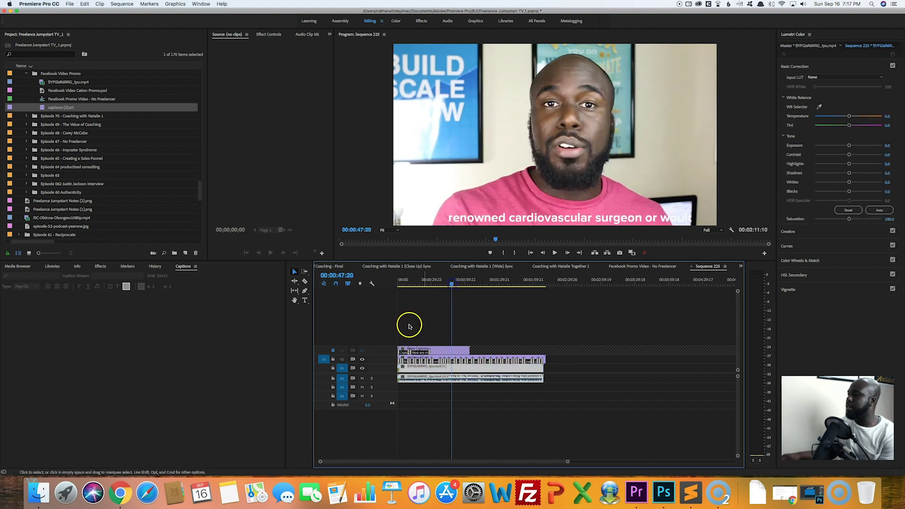
click(478, 220)
click(392, 230)
click(391, 254)
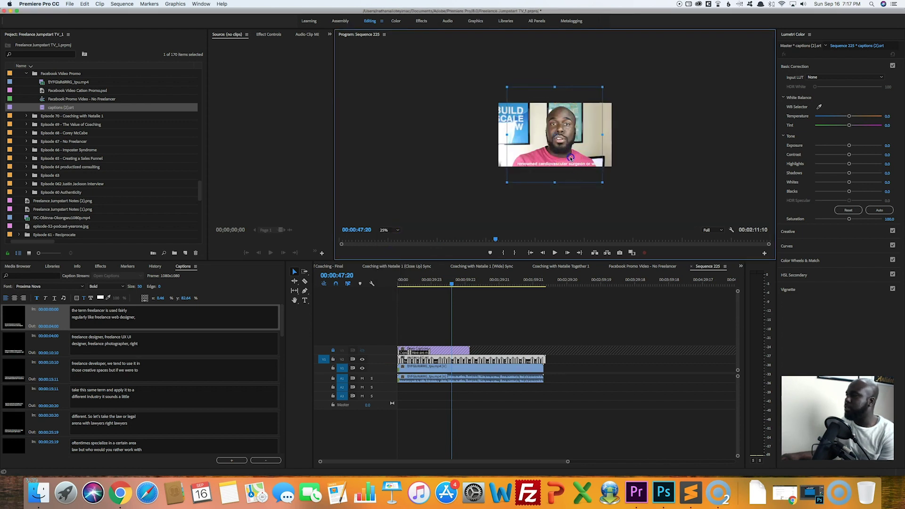
drag(570, 154, 569, 148)
click(470, 328)
- Select all caption entries and switch them to the Segoe Print font
click(464, 351)
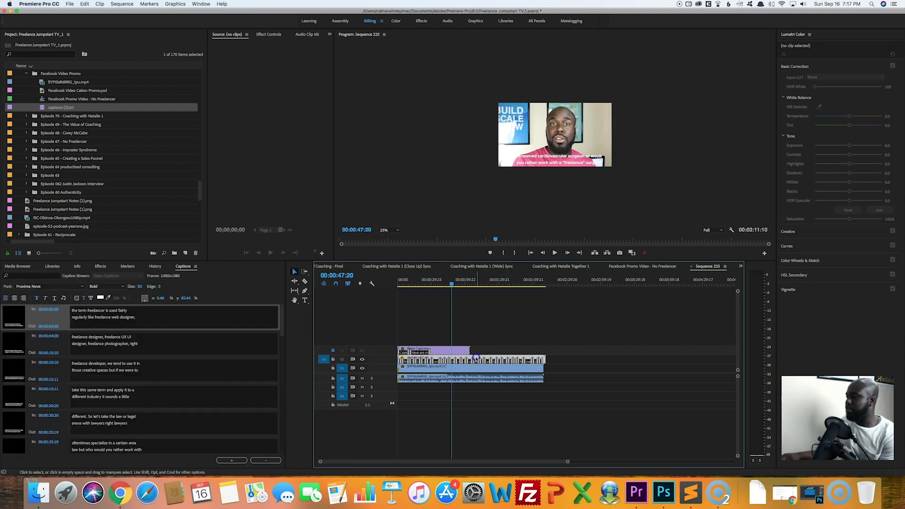
click(28, 286)
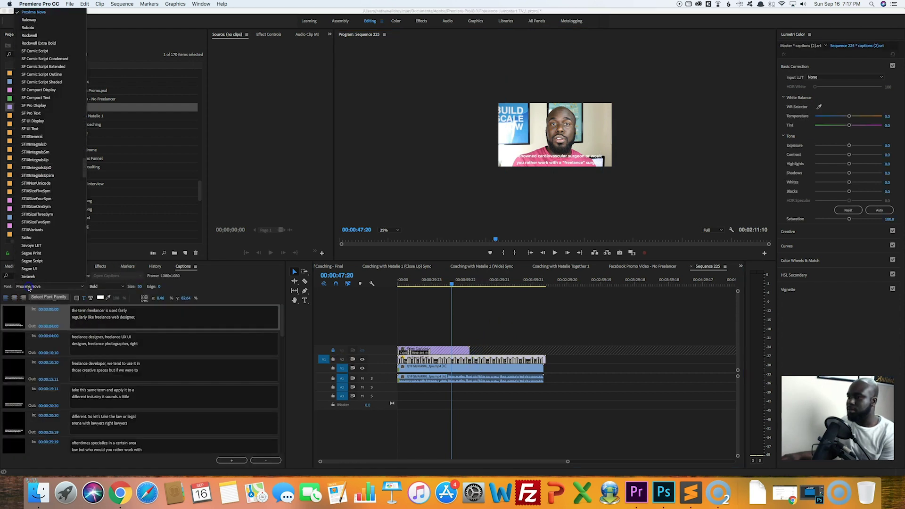
click(40, 289)
right_click(46, 318)
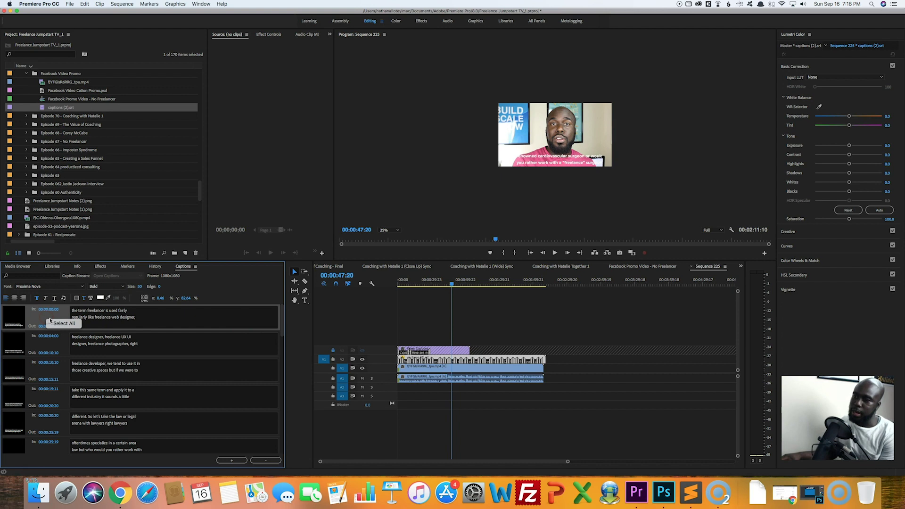
click(61, 323)
click(83, 287)
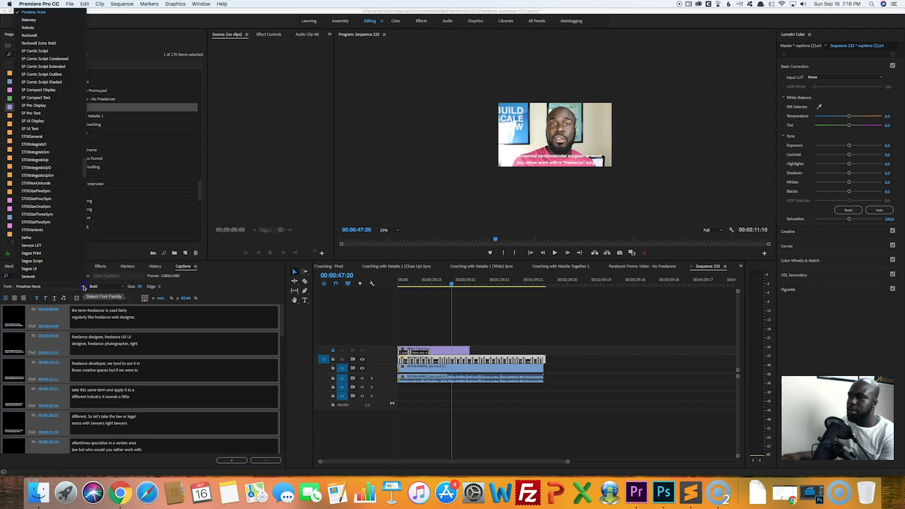
click(37, 253)
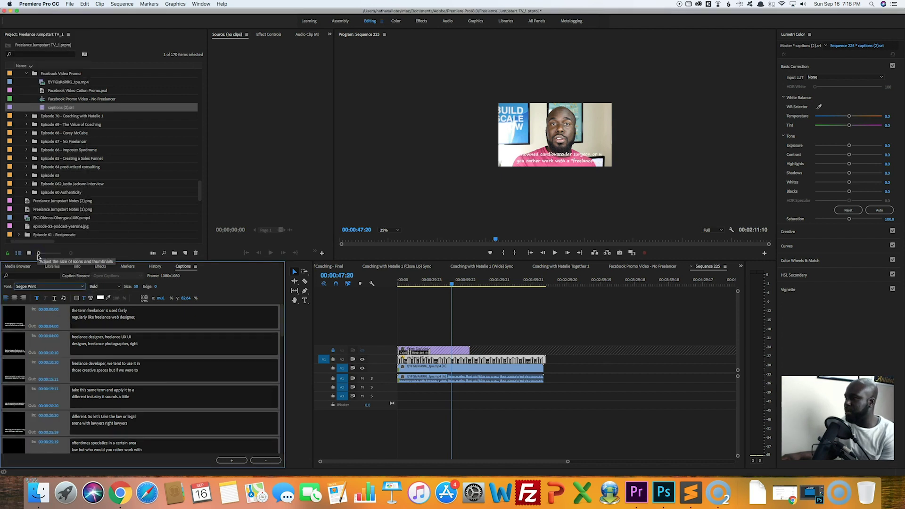
- Try the Trashbox and Walkway SemiBold fonts and make the caption background fully opaque
click(74, 288)
click(59, 275)
mouse_move(101, 299)
mouse_down()
mouse_move(117, 297)
mouse_move(103, 301)
mouse_up()
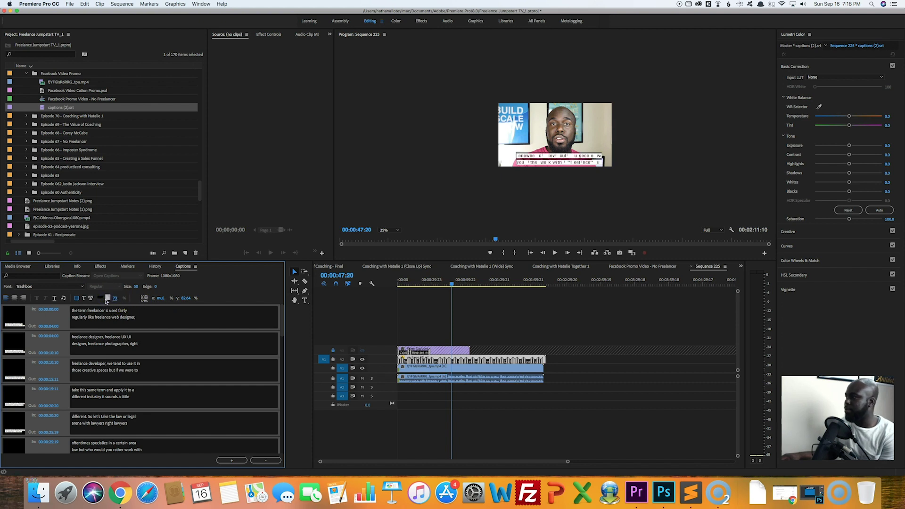
click(64, 286)
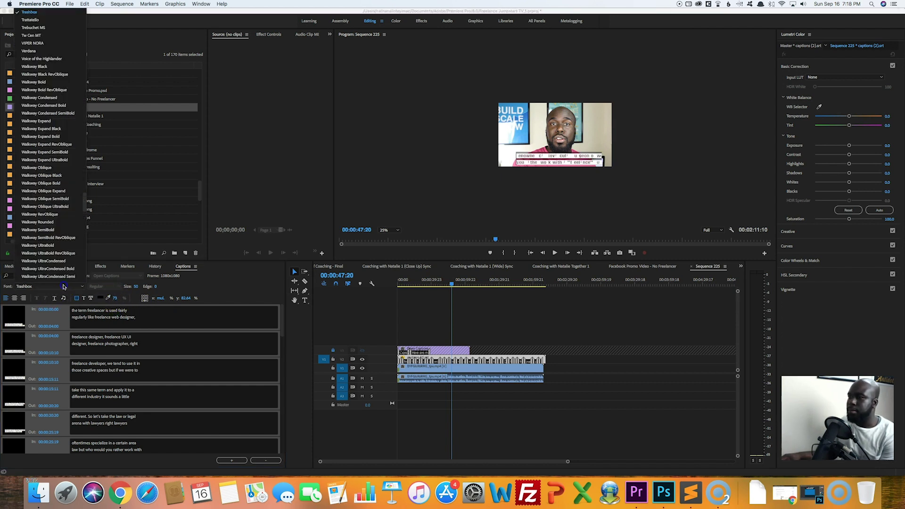
click(53, 229)
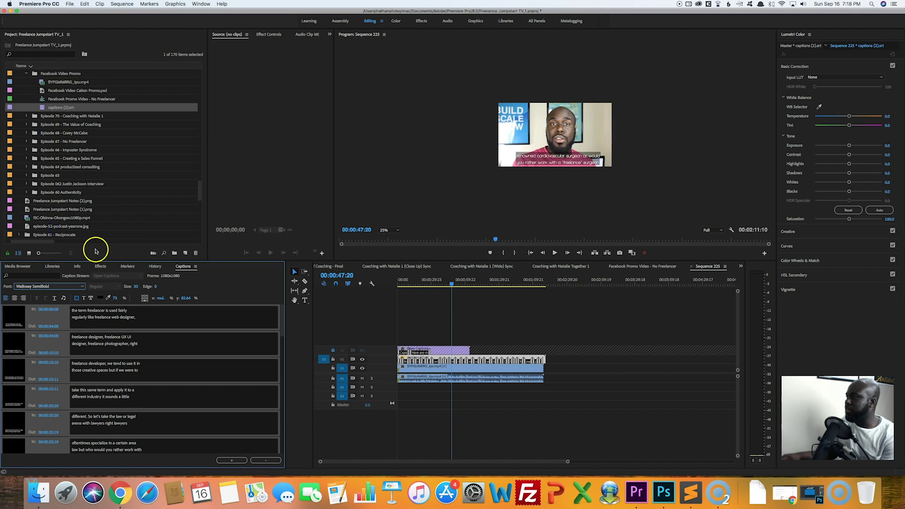
- Fit the preview to the full frame, set the captions to the suede font at size 33
click(399, 232)
click(384, 214)
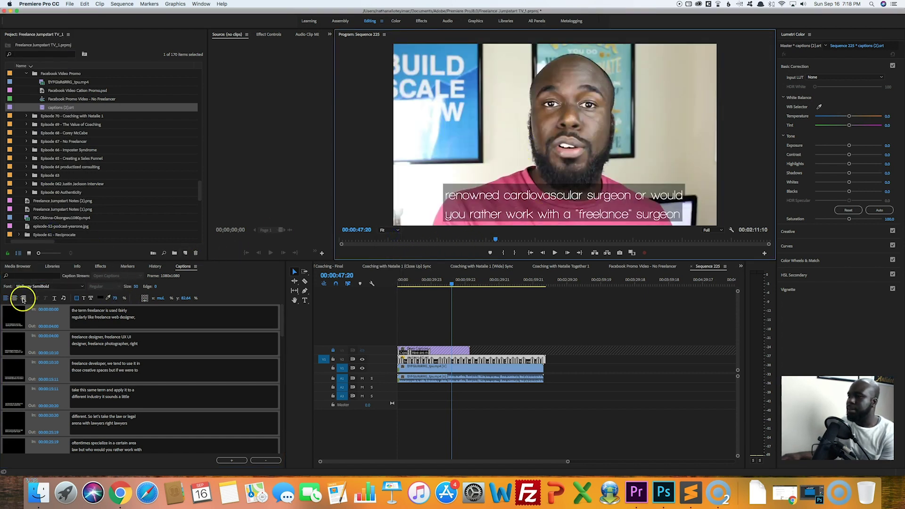
click(81, 286)
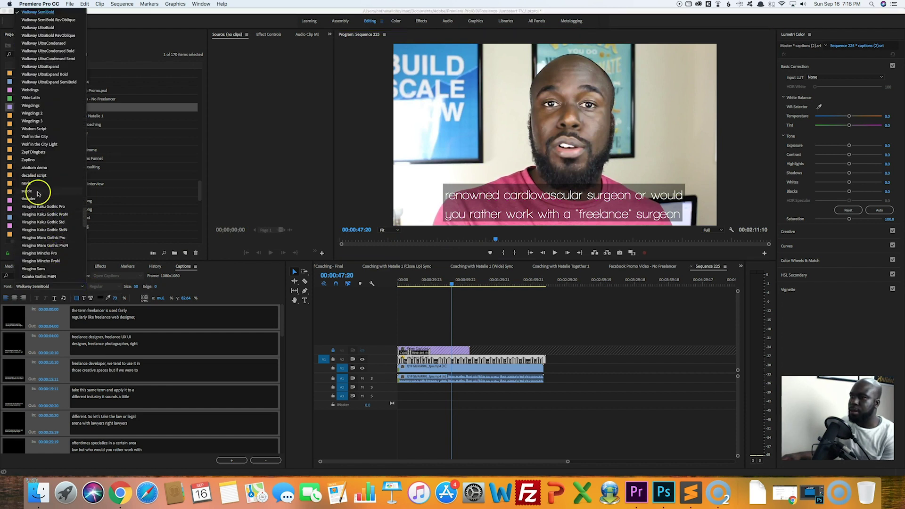
click(38, 193)
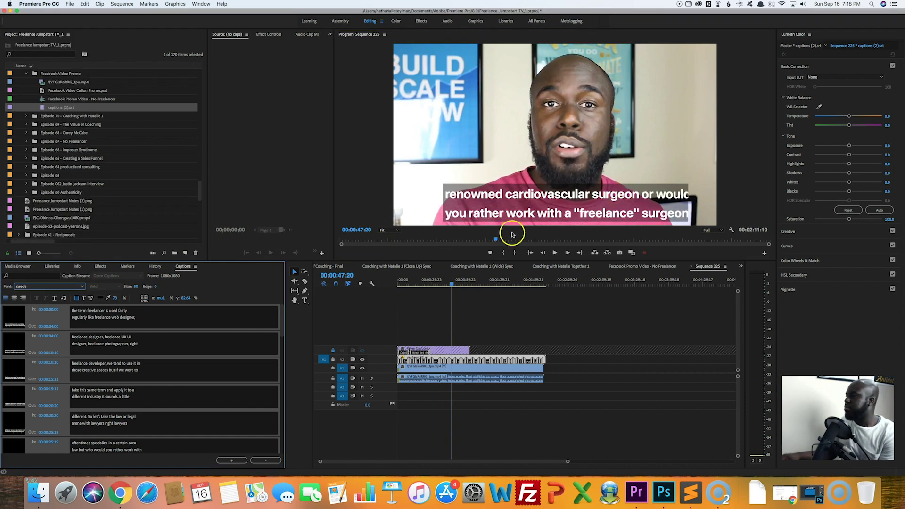
click(525, 213)
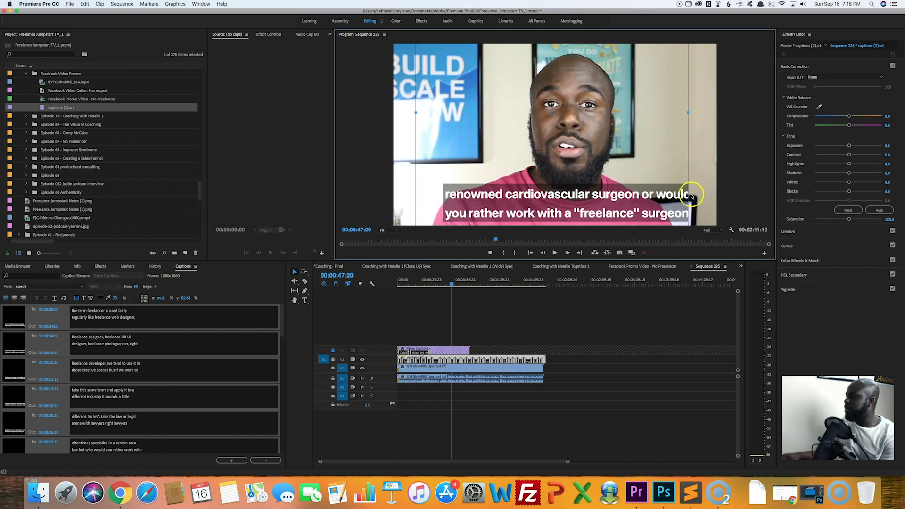
drag(136, 288, 130, 288)
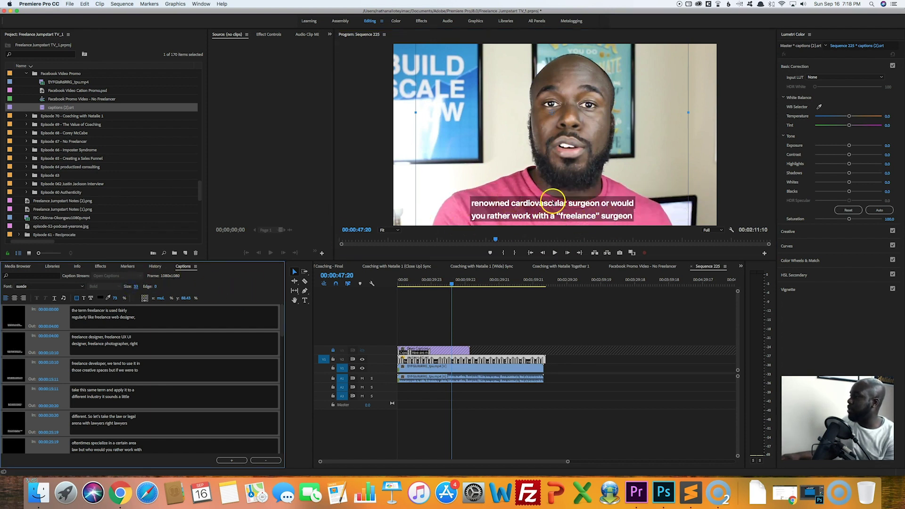